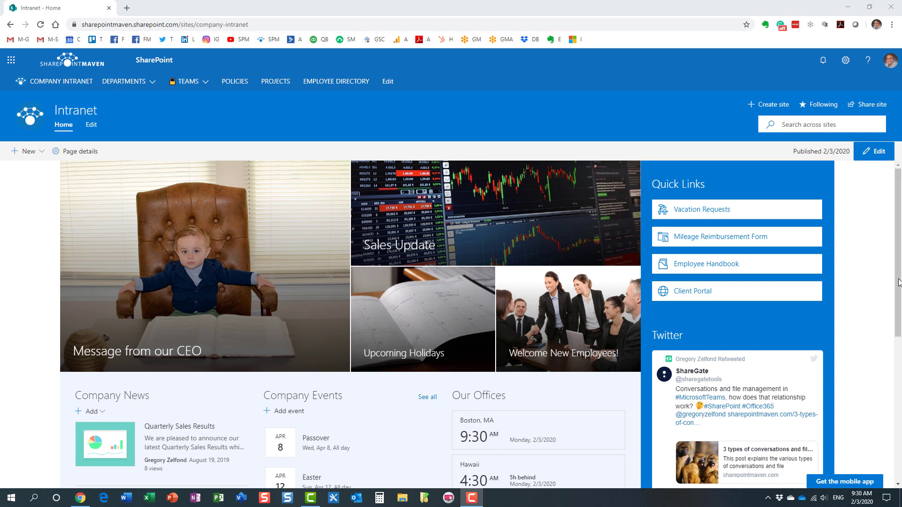
- Open the HR Team site from the TEAMS menu
left_click_drag(897, 234, 900, 377)
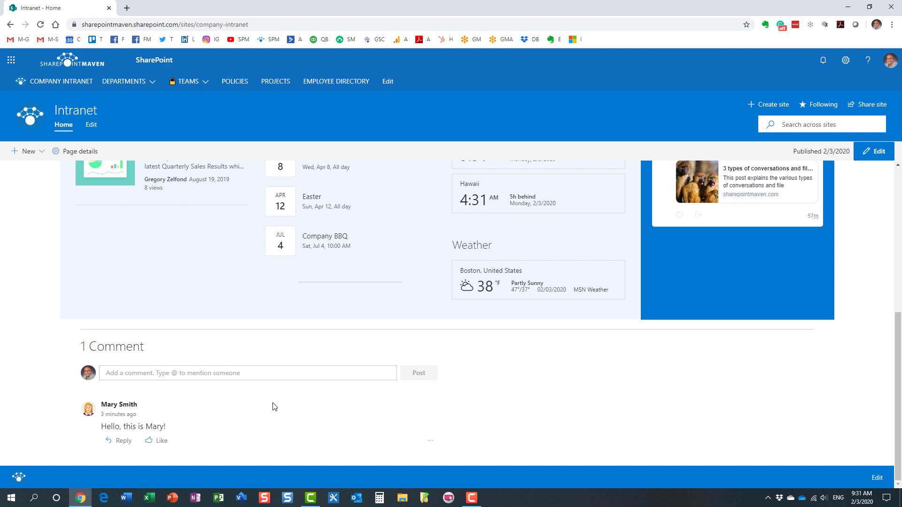
scroll(276, 409, "up", 6)
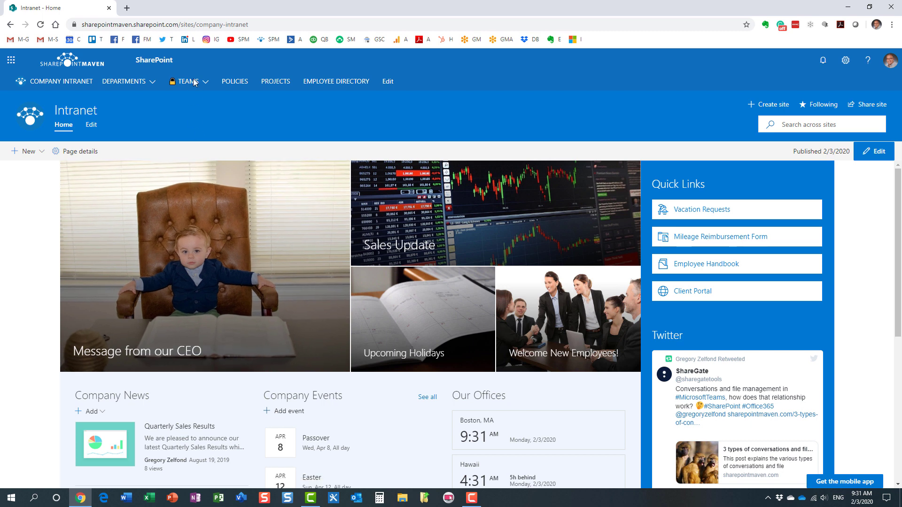
mouse_move(194, 84)
left_click(329, 111)
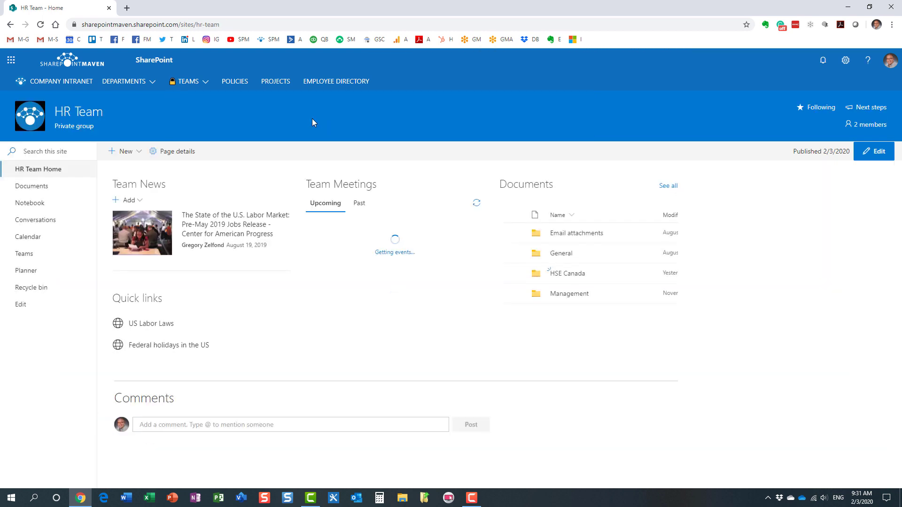
- Post the comment 'Hello' on the HR Team home page
left_click(151, 424)
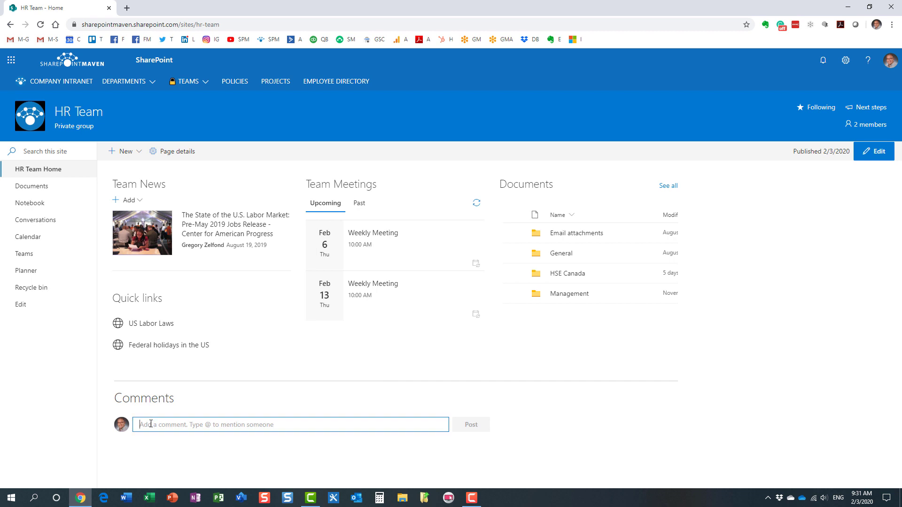
type("Hello")
key("shift+Return")
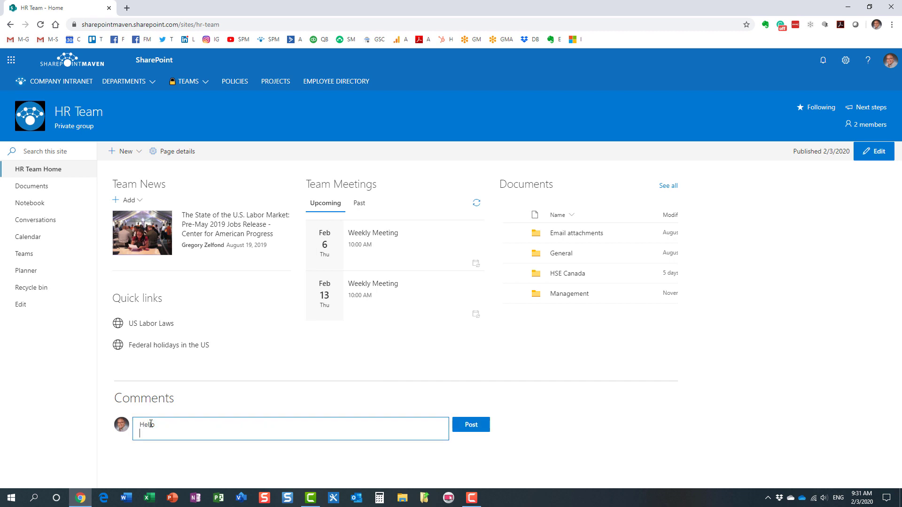
key("BackSpace")
left_click(469, 424)
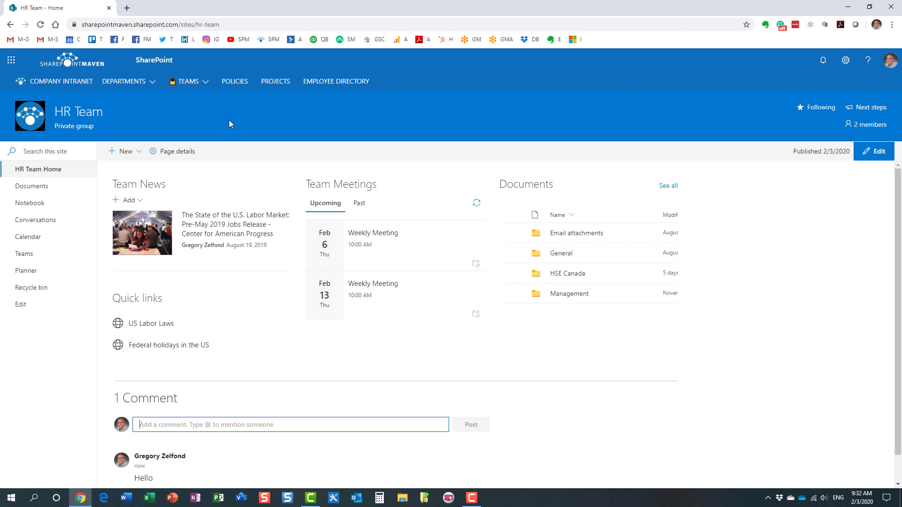
- Go back to the Company Intranet home page and scroll down to its one existing comment
left_click(56, 82)
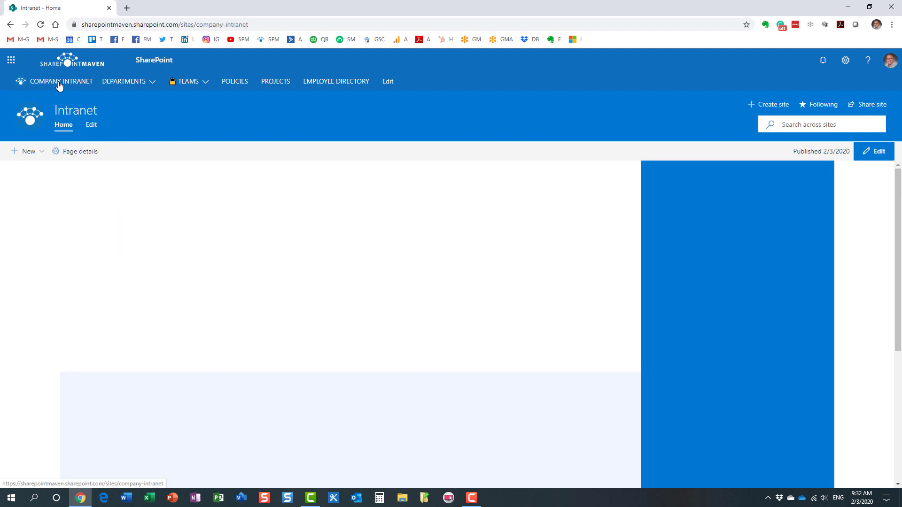
scroll(279, 296, "down", 5)
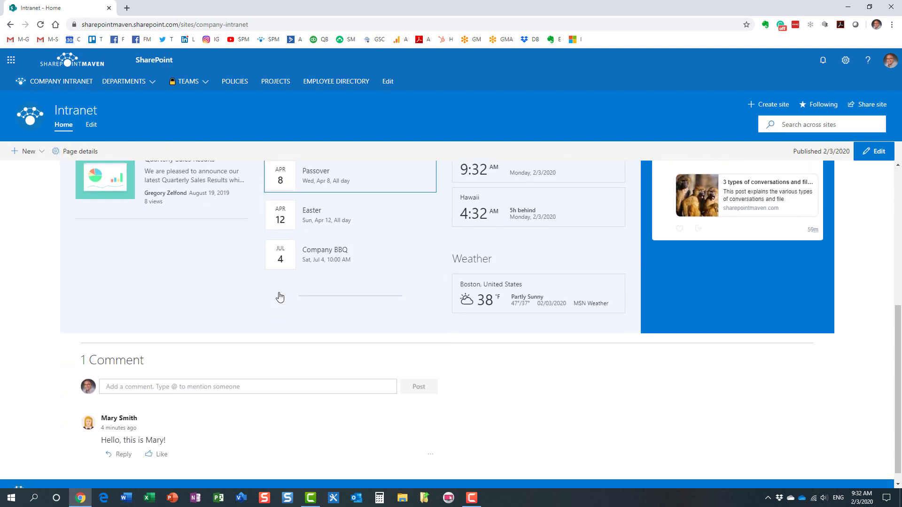
scroll(278, 296, "up", 5)
scroll(278, 296, "down", 5)
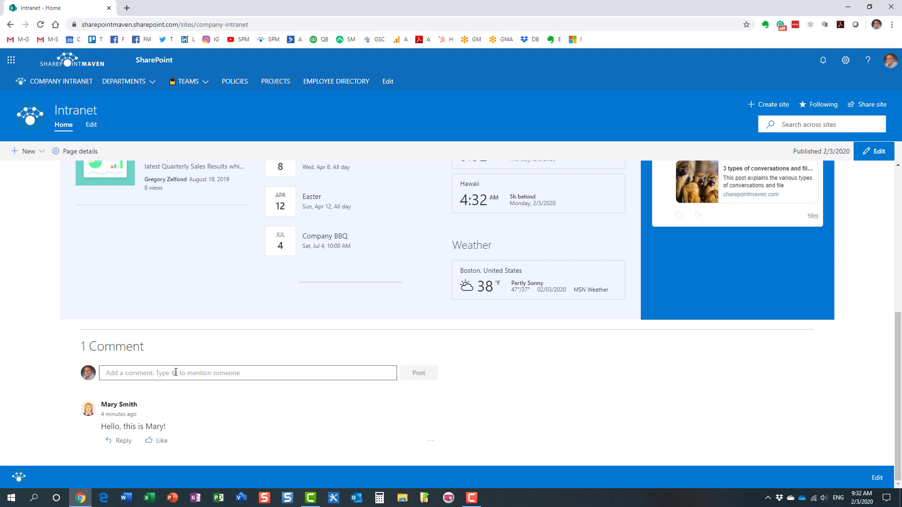
- Edit the Intranet home page, switch its Comments toggle to Off, and republish
left_click(878, 152)
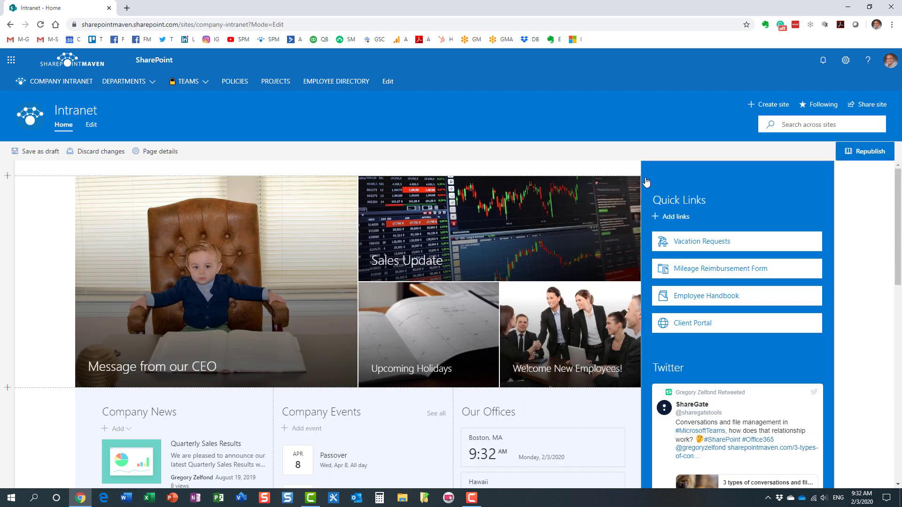
scroll(489, 168, "down", 1)
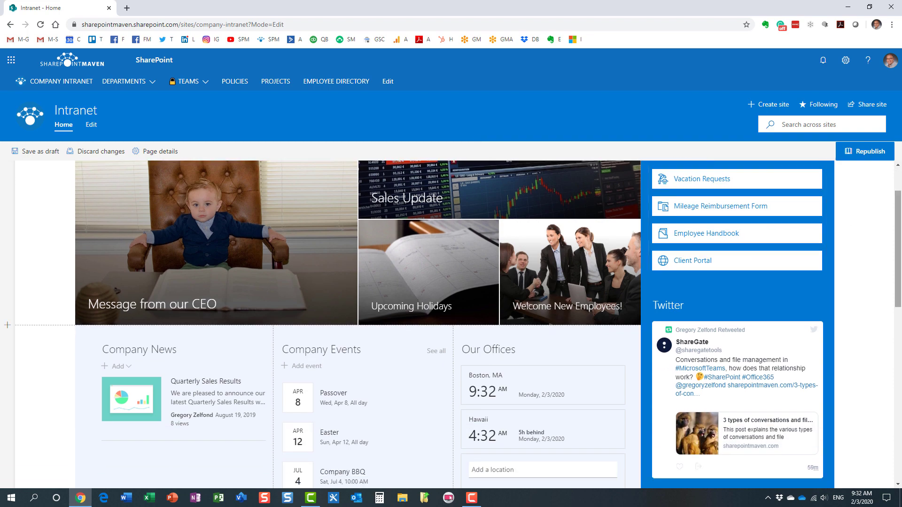
left_click_drag(897, 214, 888, 379)
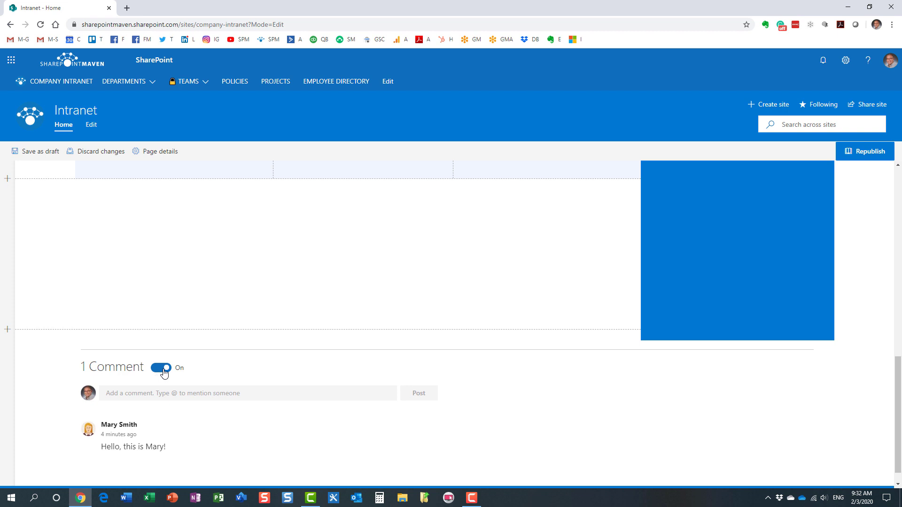
left_click(164, 374)
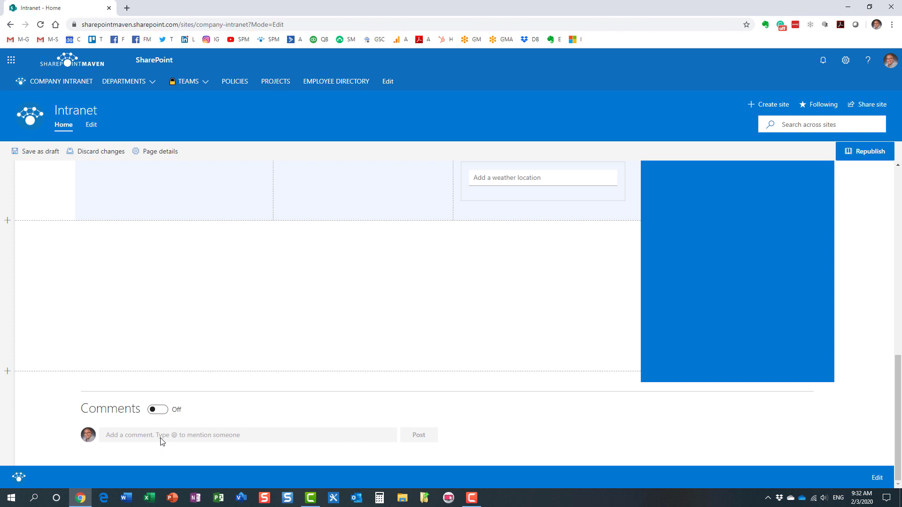
left_click(155, 411)
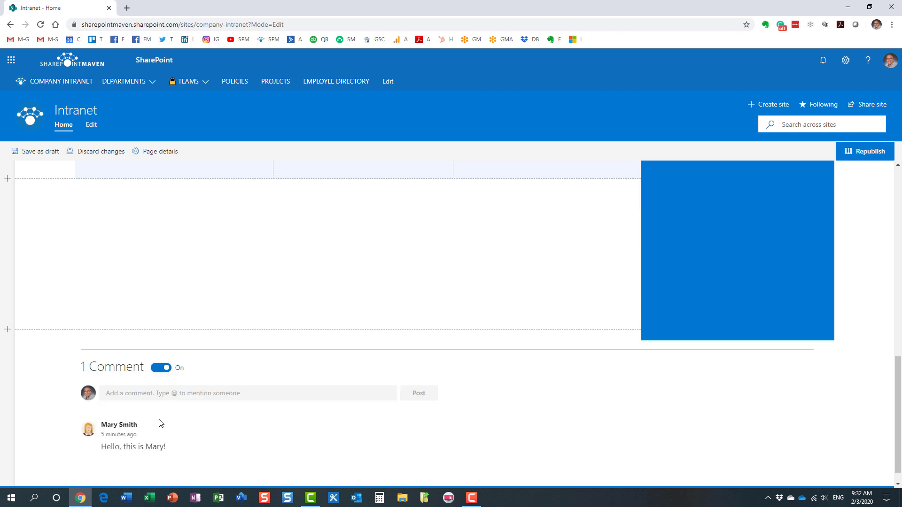
left_click(164, 370)
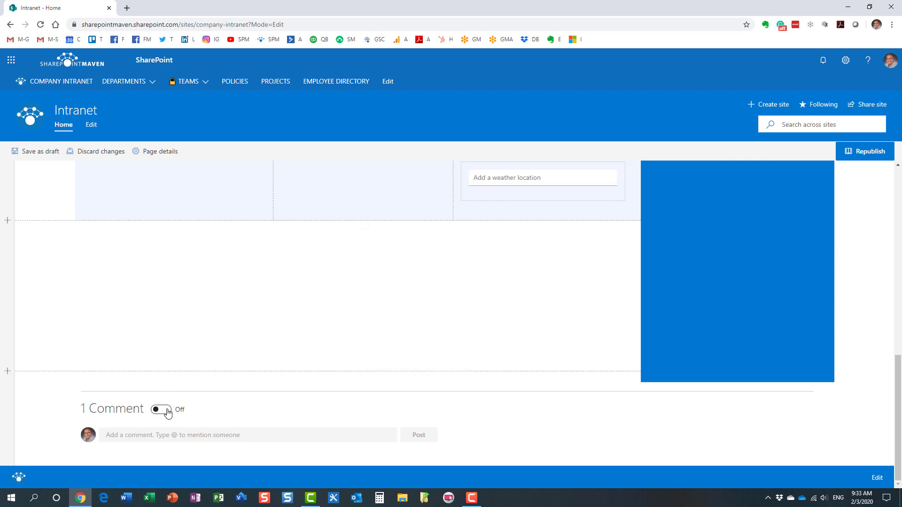
left_click(863, 157)
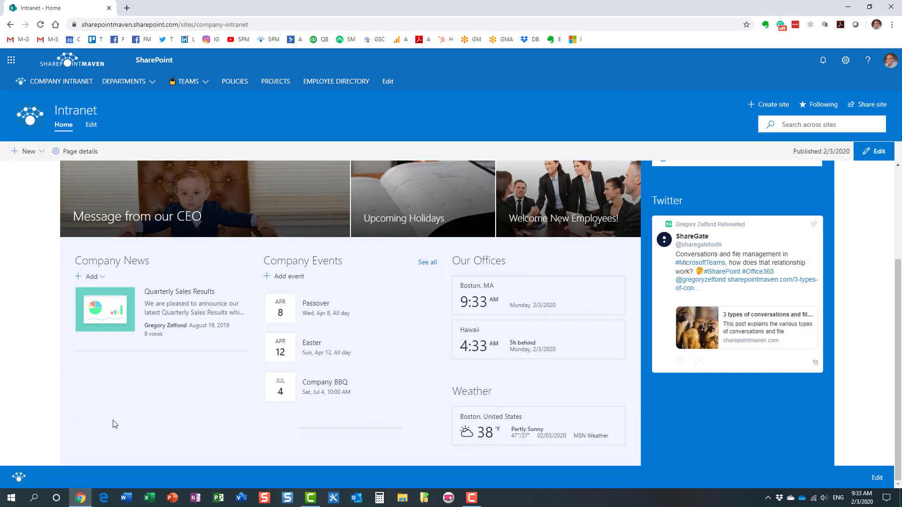
- Review the Intranet site permissions (one owner, one member, no visitors) from the gear menu, then close the panel
scroll(116, 418, "up", 3)
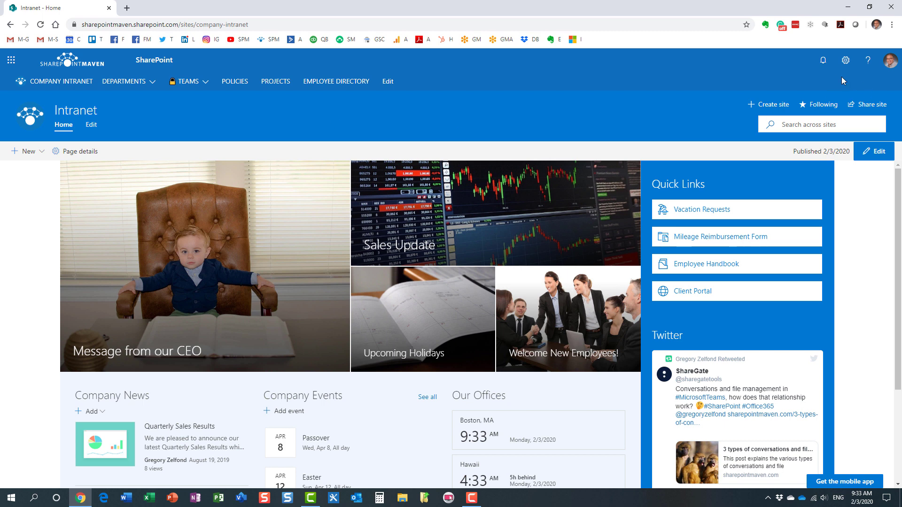
left_click(846, 60)
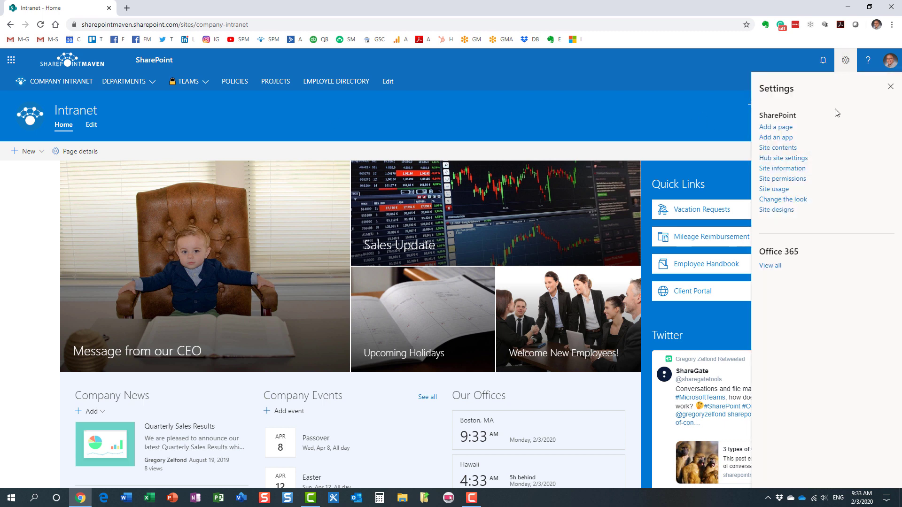
left_click(802, 180)
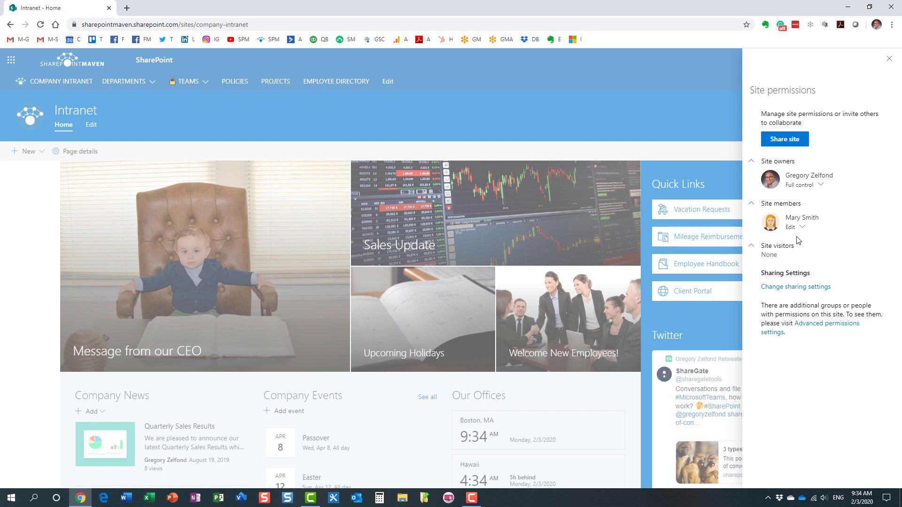
left_click(889, 58)
- Edit the Intranet home page, switch the Comments toggle back On, and republish
left_click(891, 87)
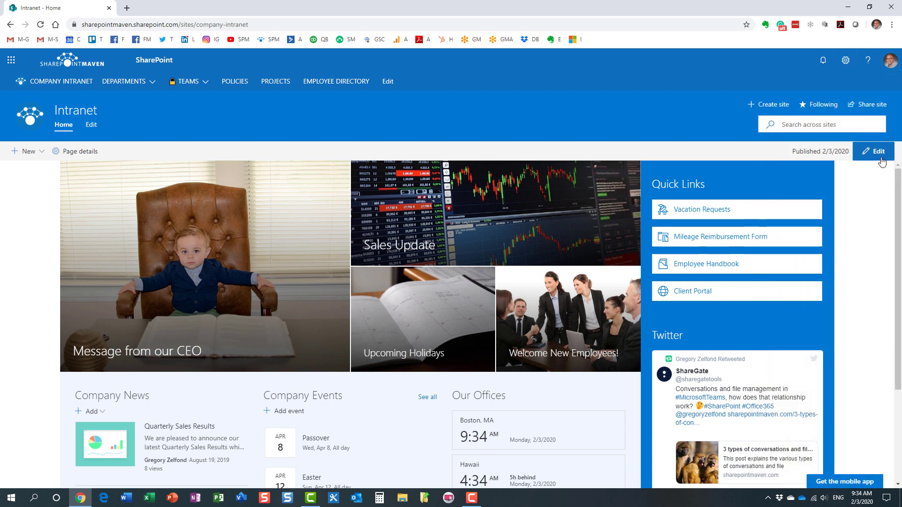
left_click(877, 153)
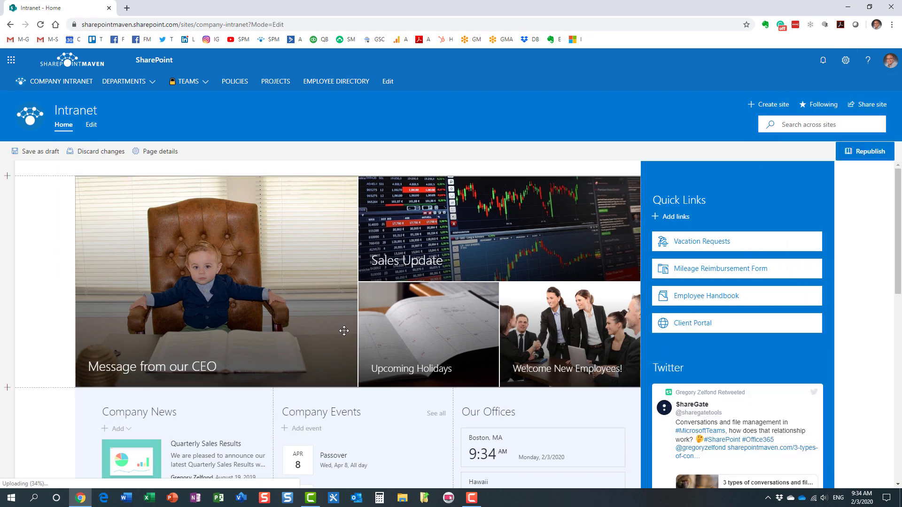
scroll(329, 334, "down", 10)
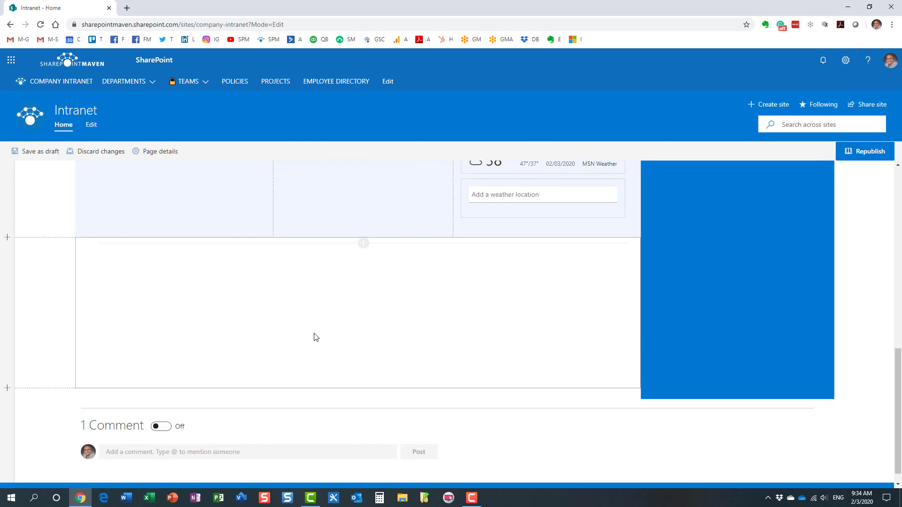
left_click(161, 427)
scroll(231, 430, "down", 2)
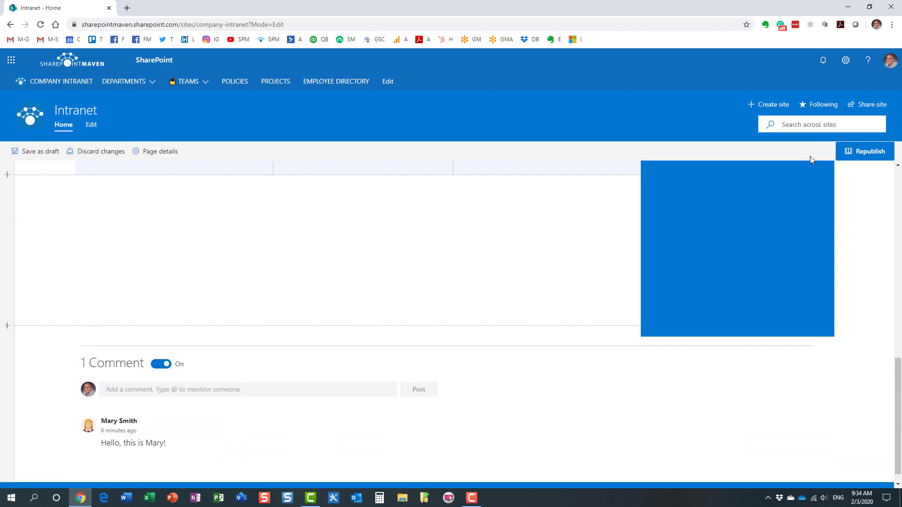
left_click(866, 154)
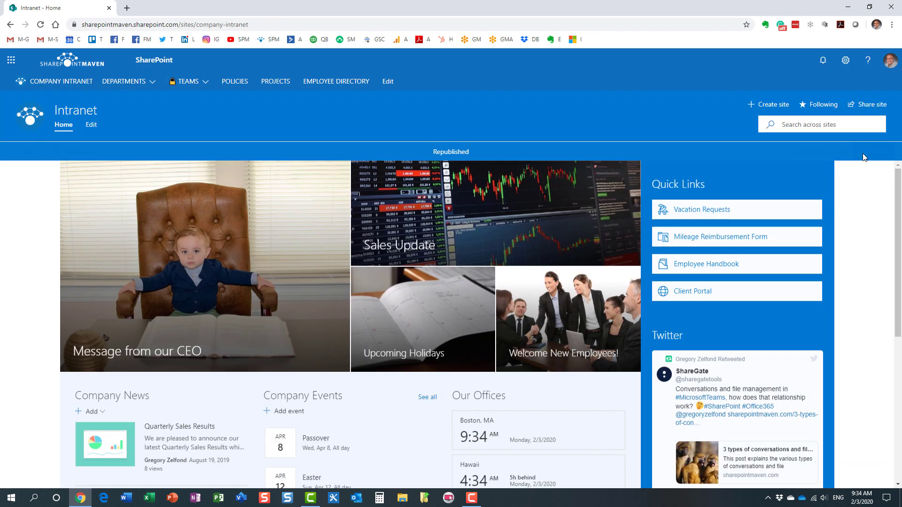
scroll(450, 297, "down", 5)
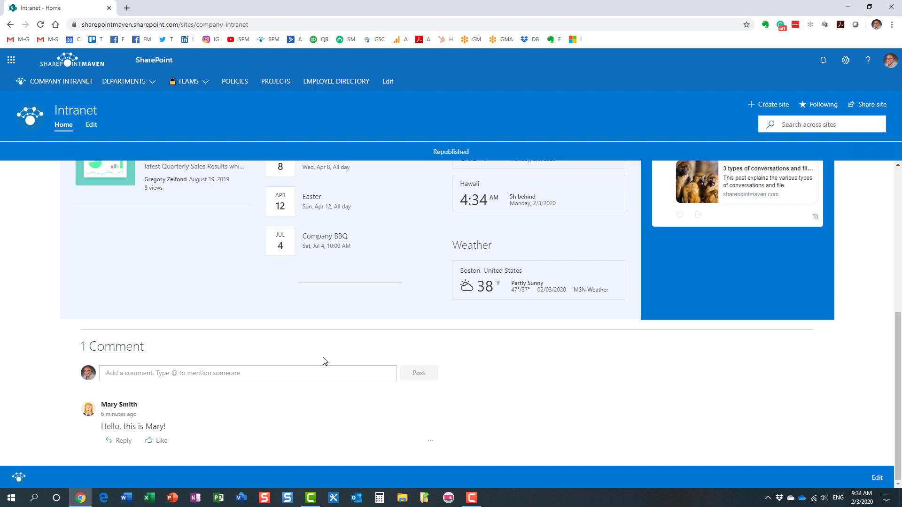
scroll(331, 354, "up", 3)
scroll(332, 353, "up", 3)
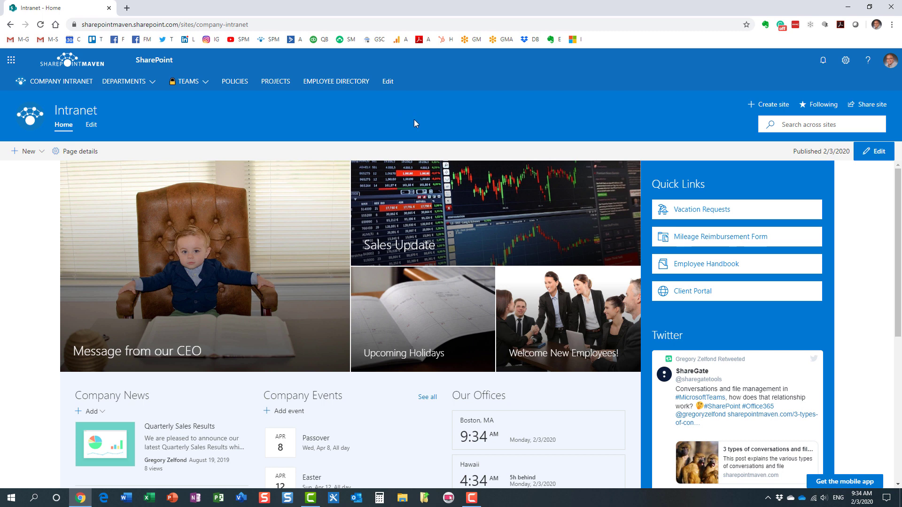
- Go from the app launcher to the Microsoft 365 admin center and expand the full navigation
left_click(11, 60)
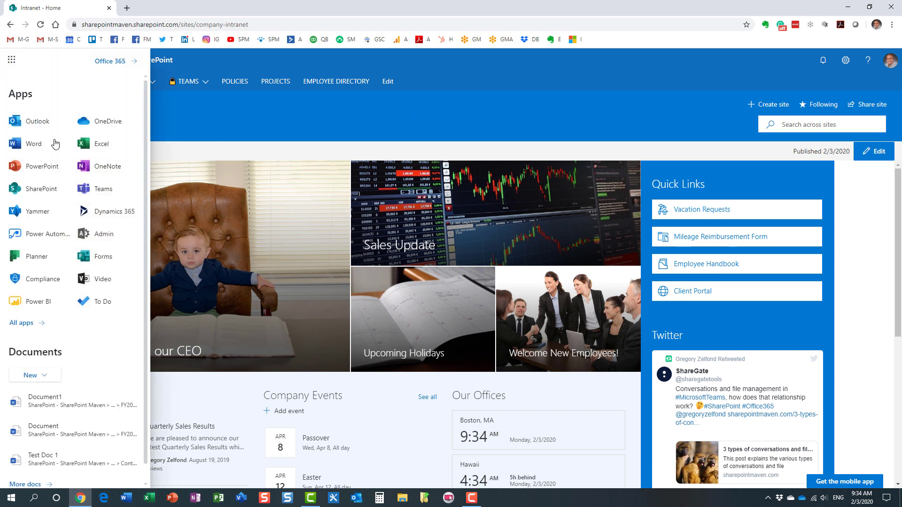
left_click(113, 235)
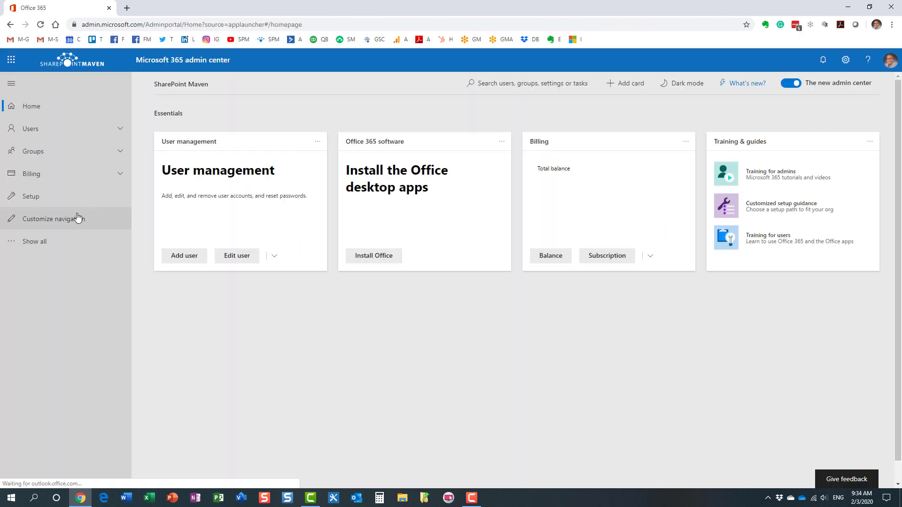
left_click(35, 242)
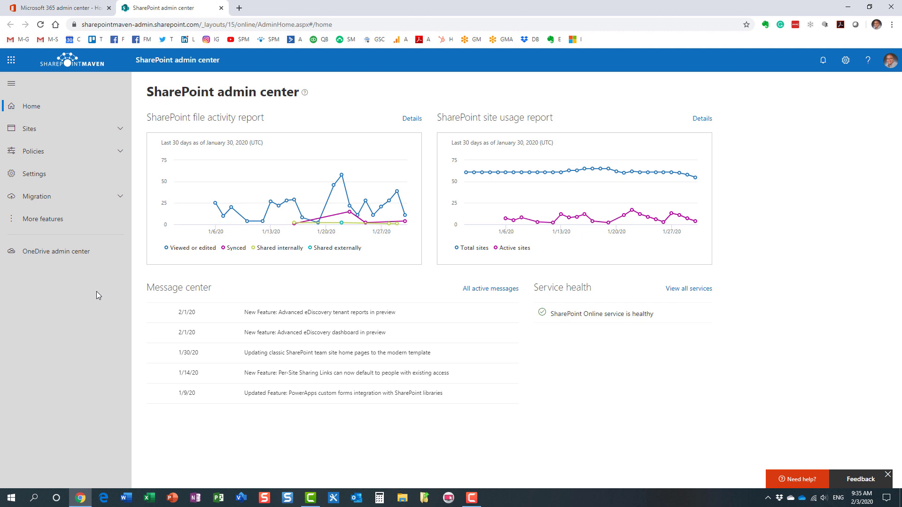
- Open the classic SharePoint Settings page and scroll to Comments on Site Pages
left_click(39, 175)
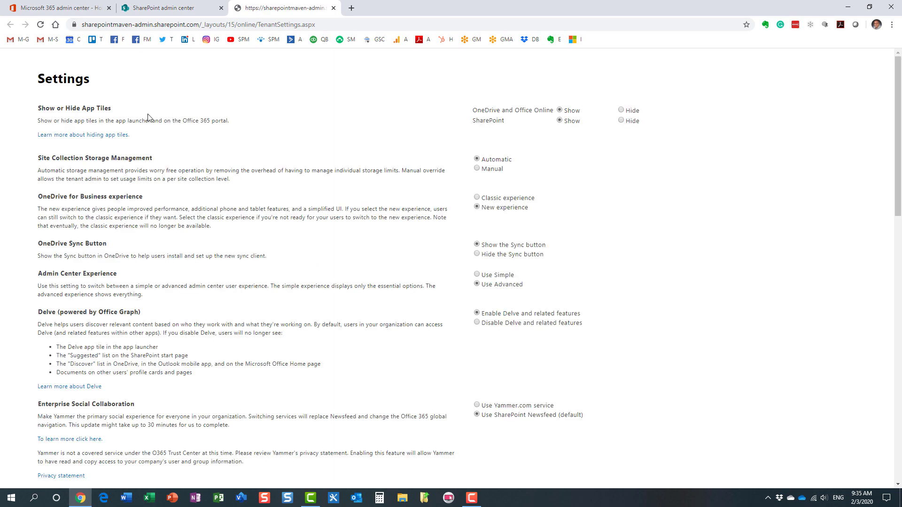
scroll(147, 362, "down", 1)
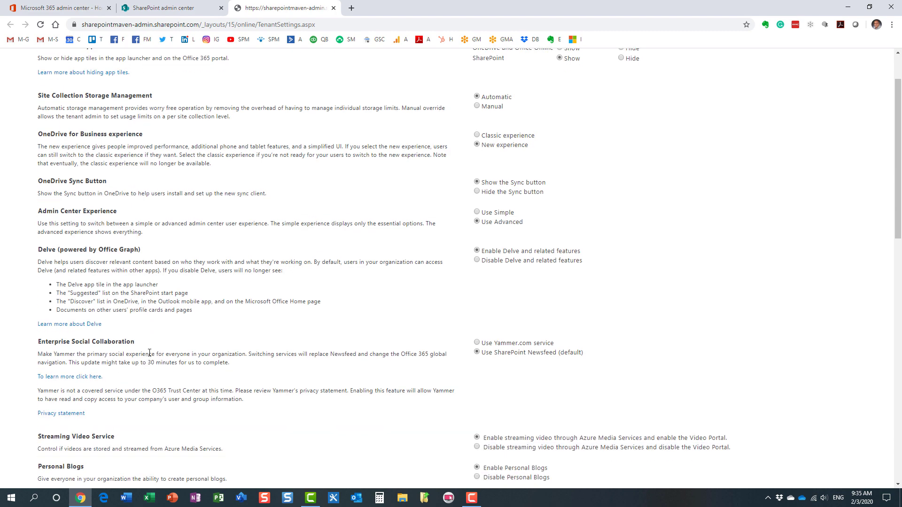
scroll(152, 351, "down", 3)
scroll(155, 346, "down", 5)
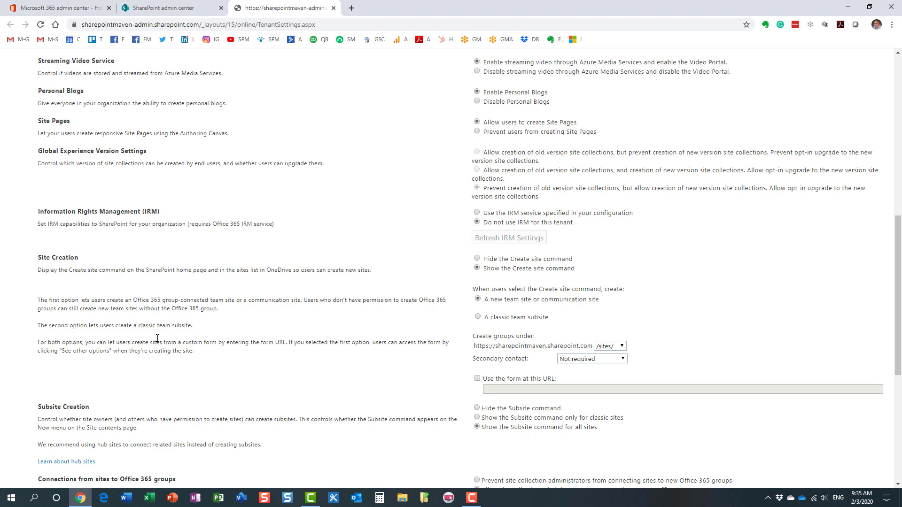
scroll(158, 341, "down", 2)
scroll(158, 339, "down", 4)
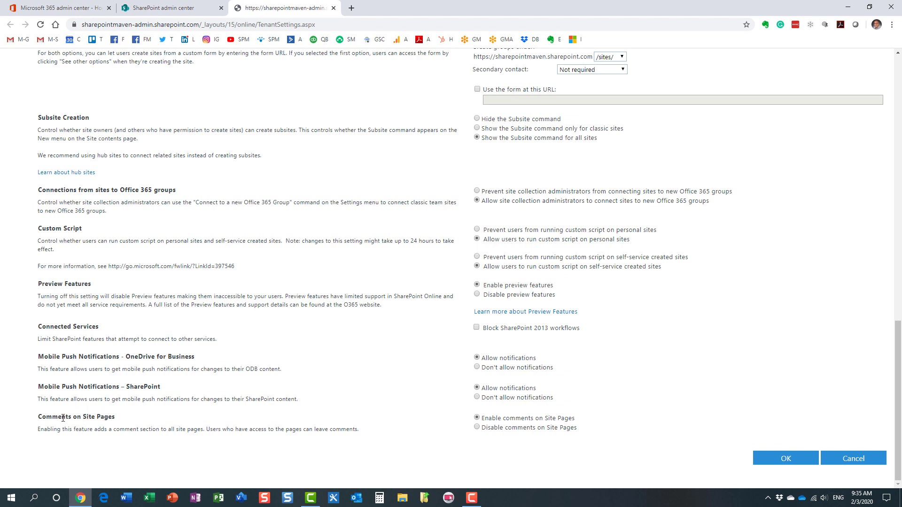
- Select 'Disable comments on Site Pages' and save the settings with OK
left_click_drag(39, 417, 117, 417)
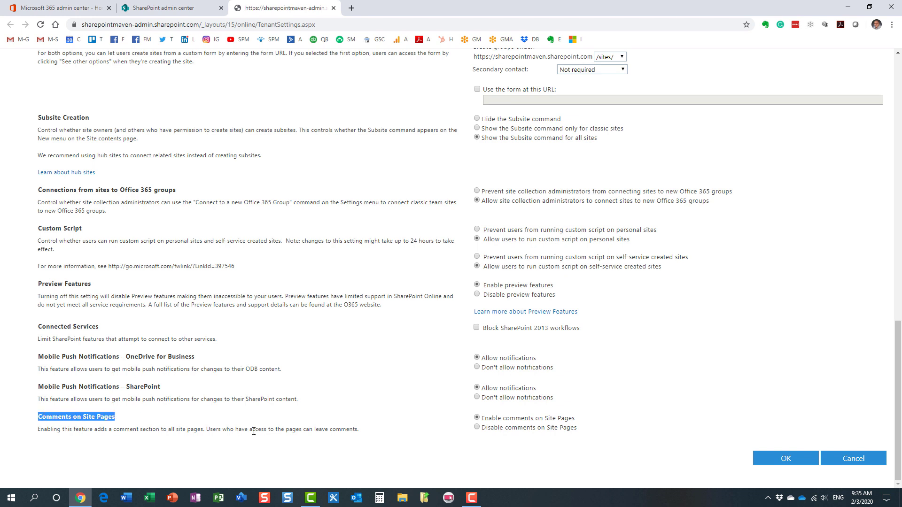
left_click(478, 428)
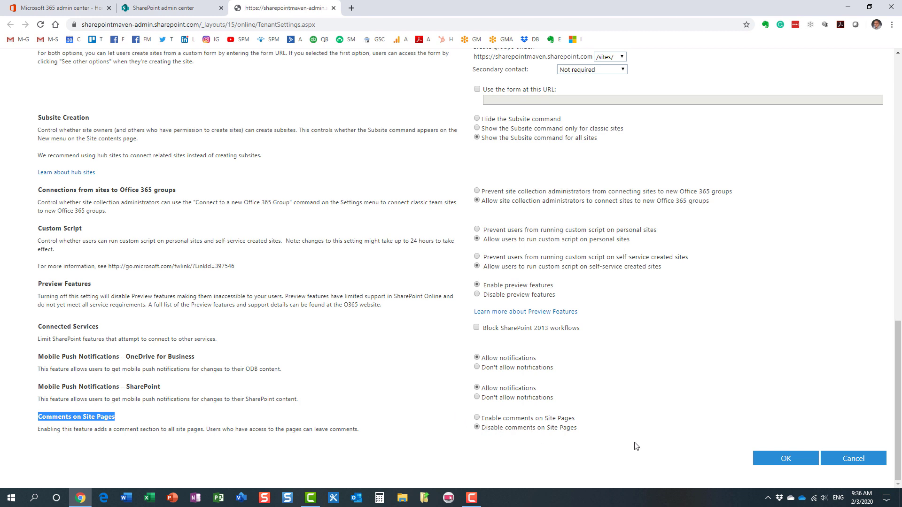
left_click(786, 460)
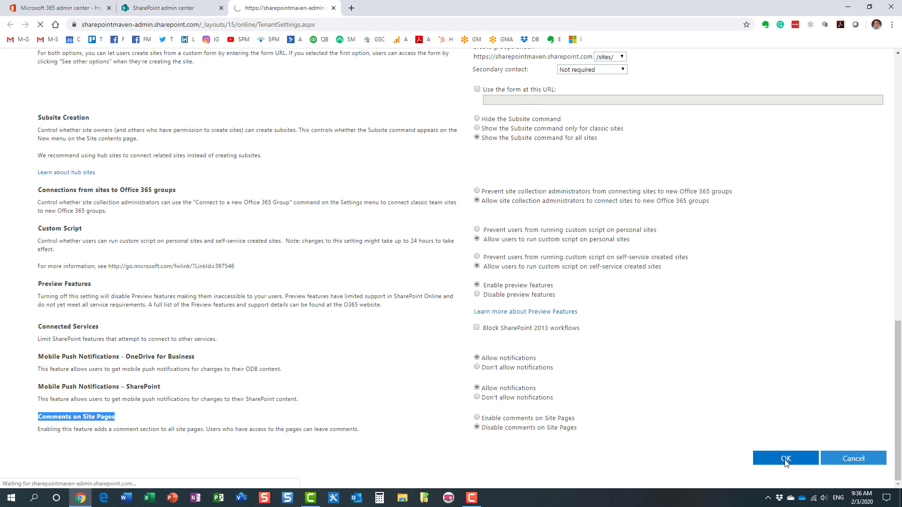